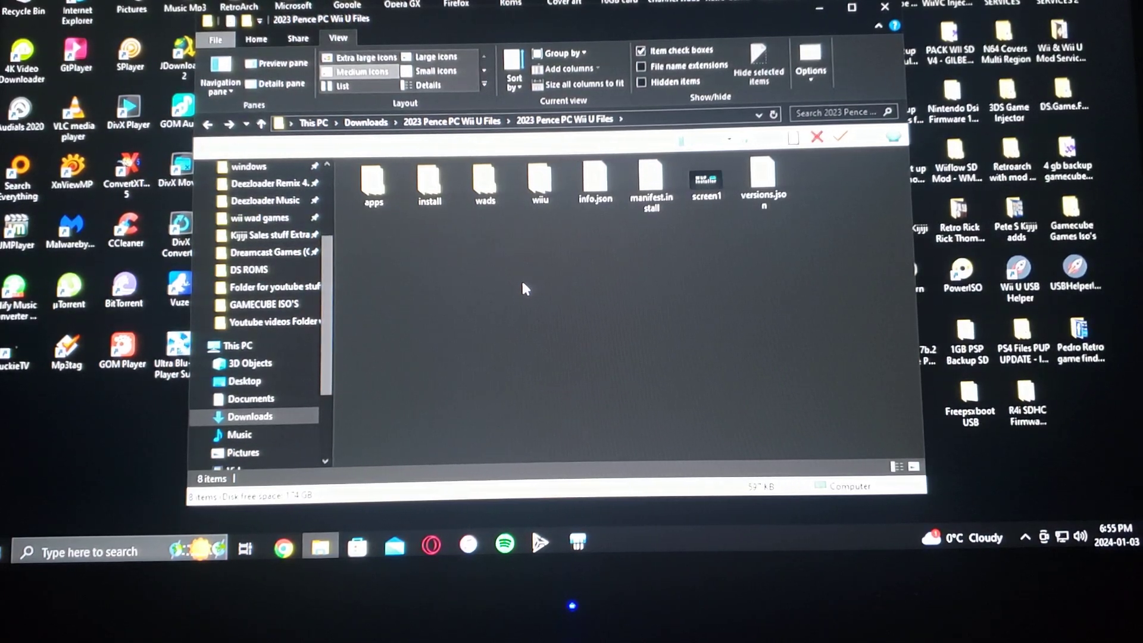
- Browse the apps folder and the wiiu/apps folder on the Wii U files drive
double_click(376, 195)
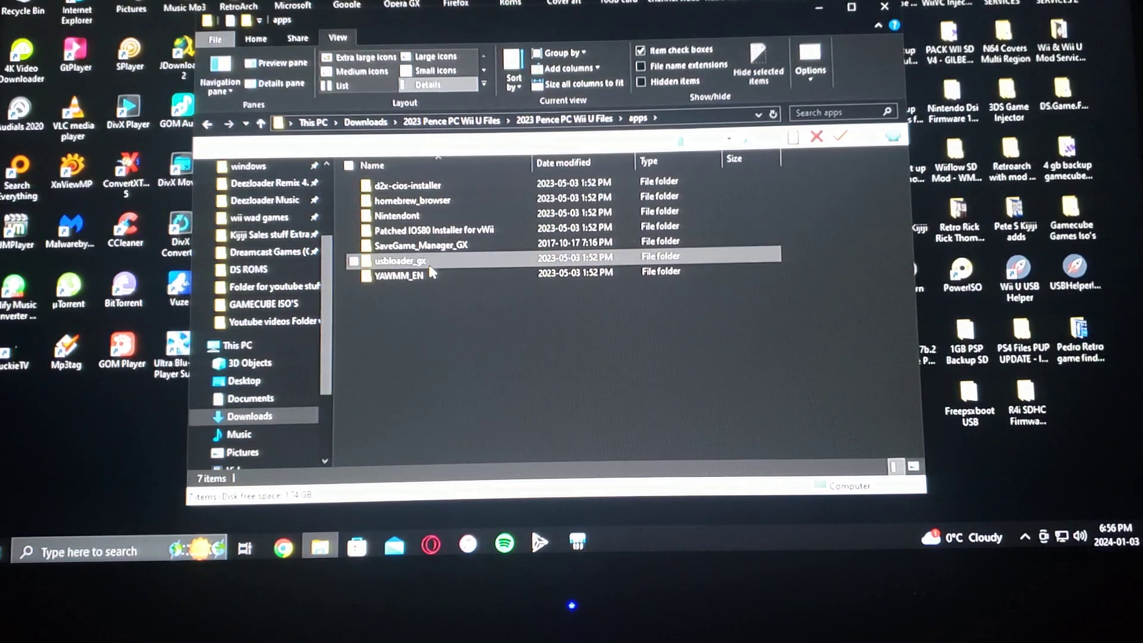
left_click(208, 124)
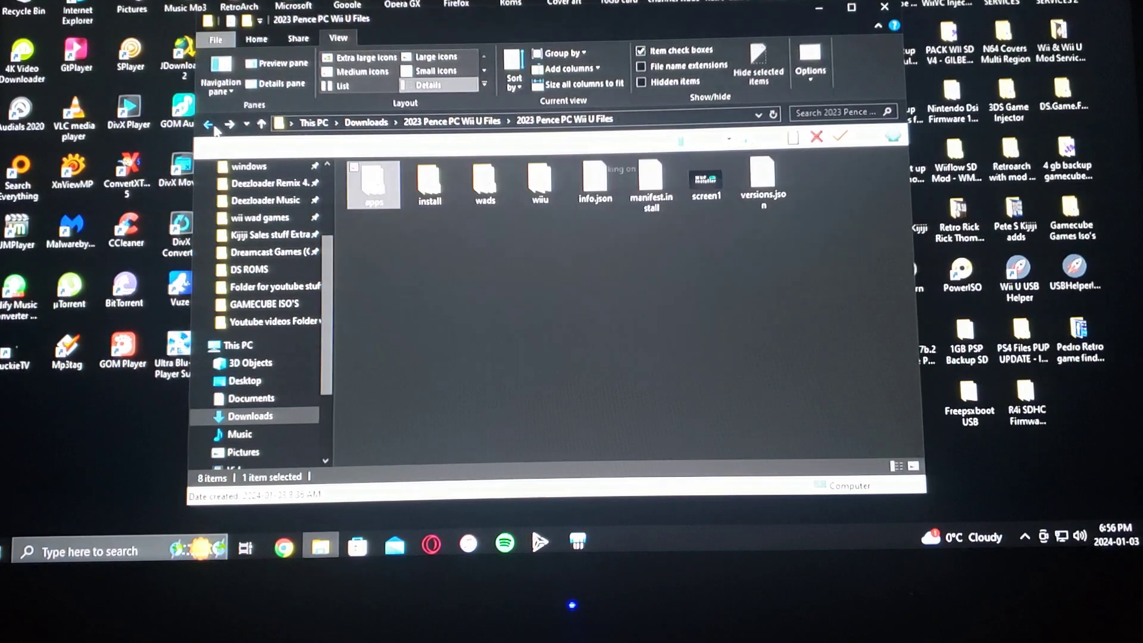
left_click(451, 322)
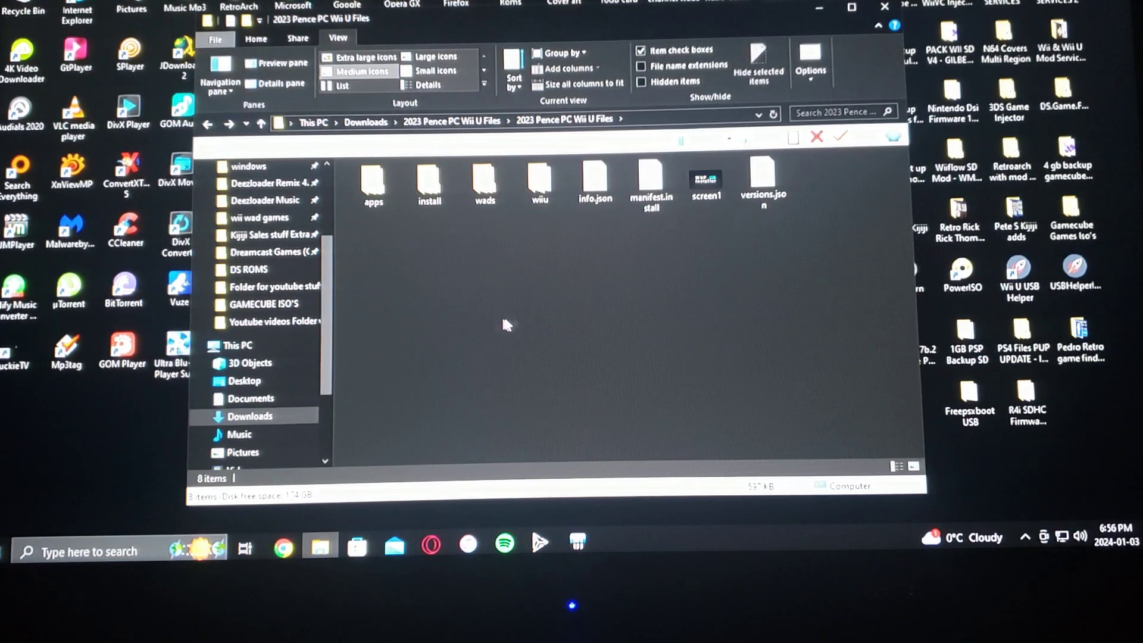
double_click(542, 190)
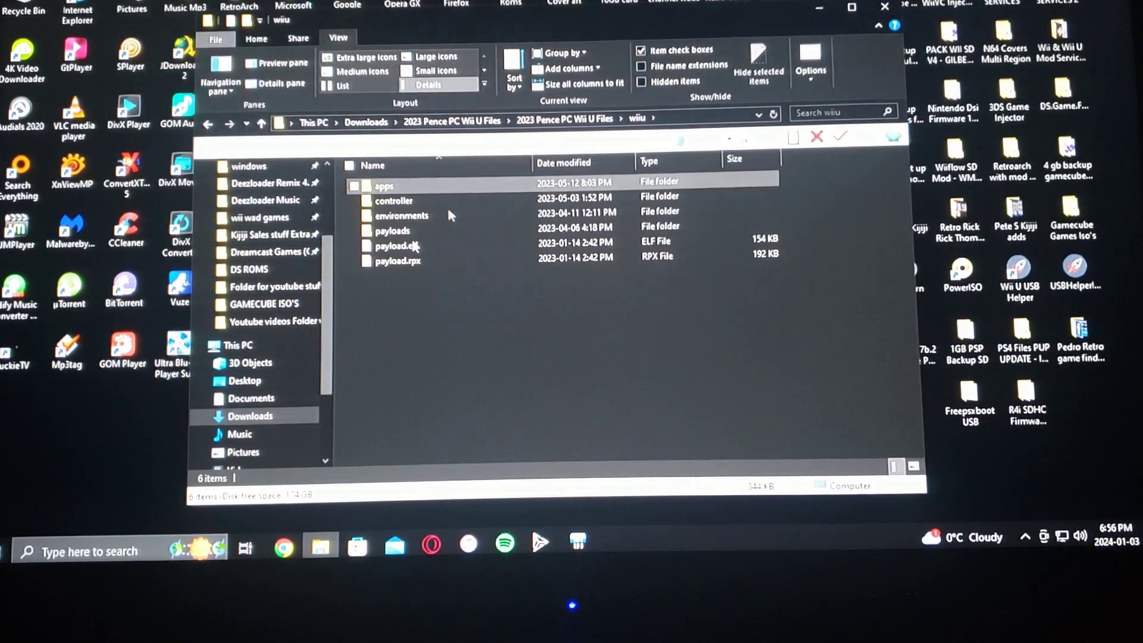
left_click(406, 187)
double_click(405, 188)
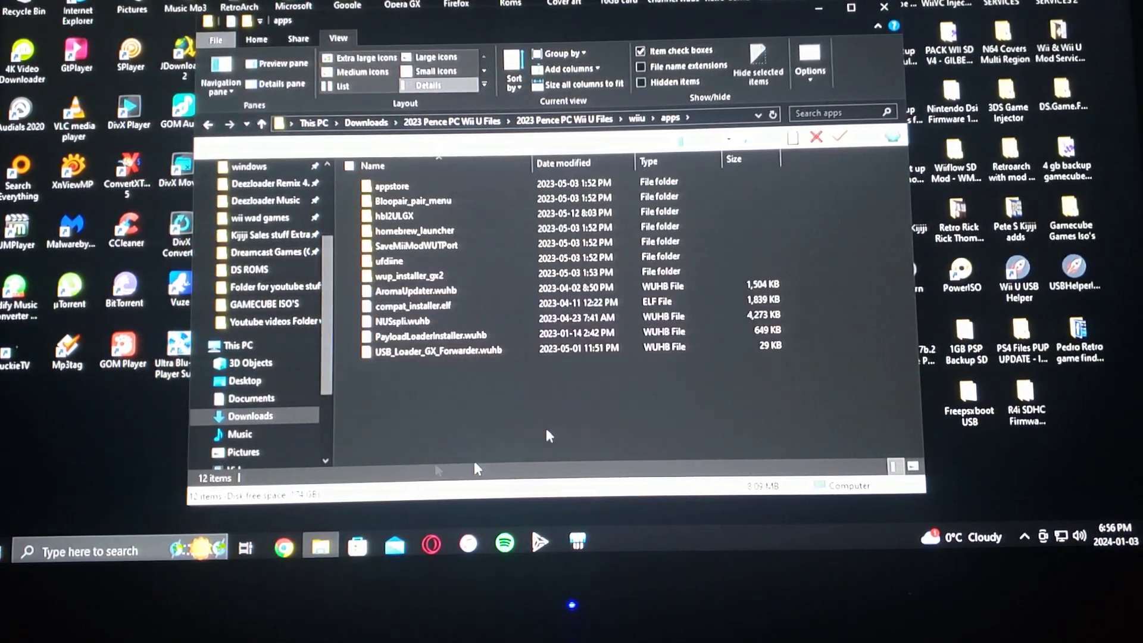
left_click(207, 124)
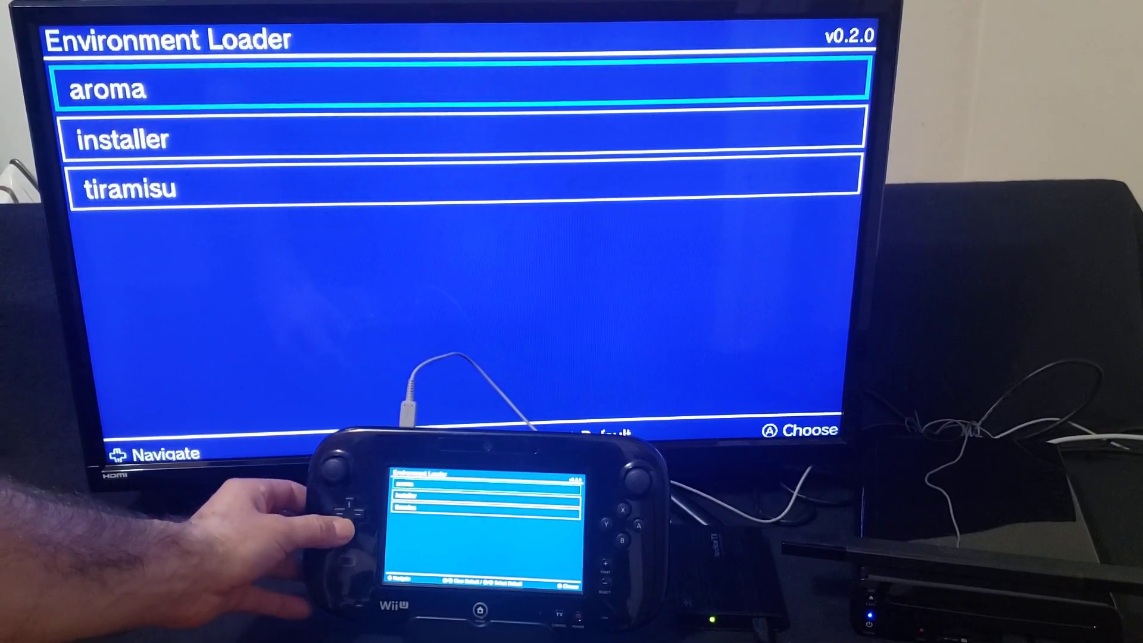
- Boot tiramisu from the Environment Loader and continue to the Wii U Menu
key("Down")
key("Down")
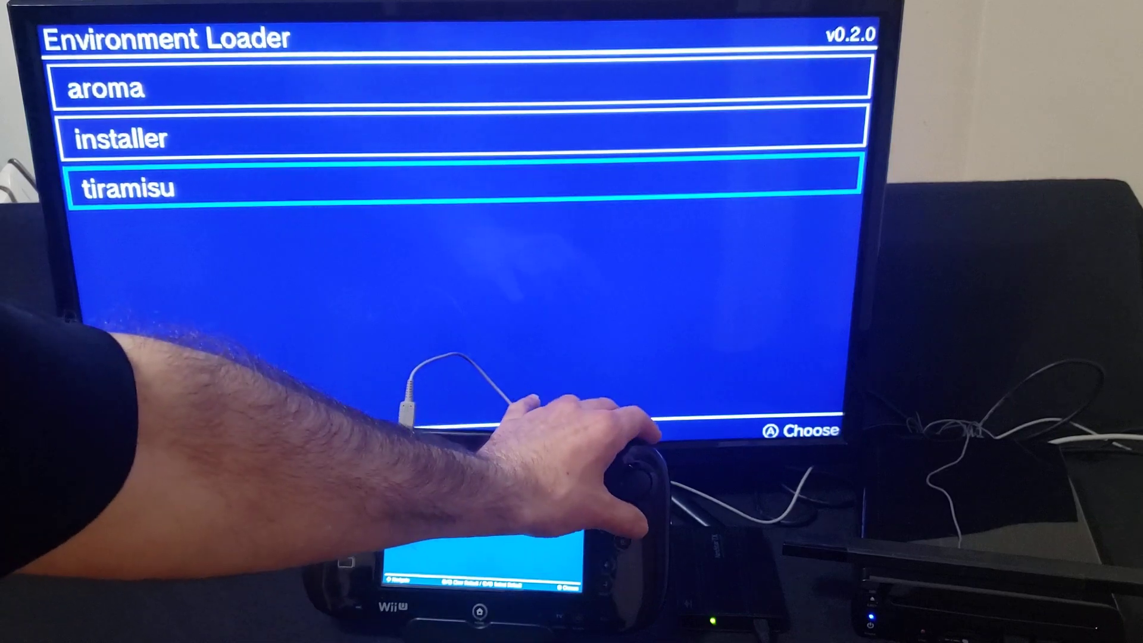
key("Return")
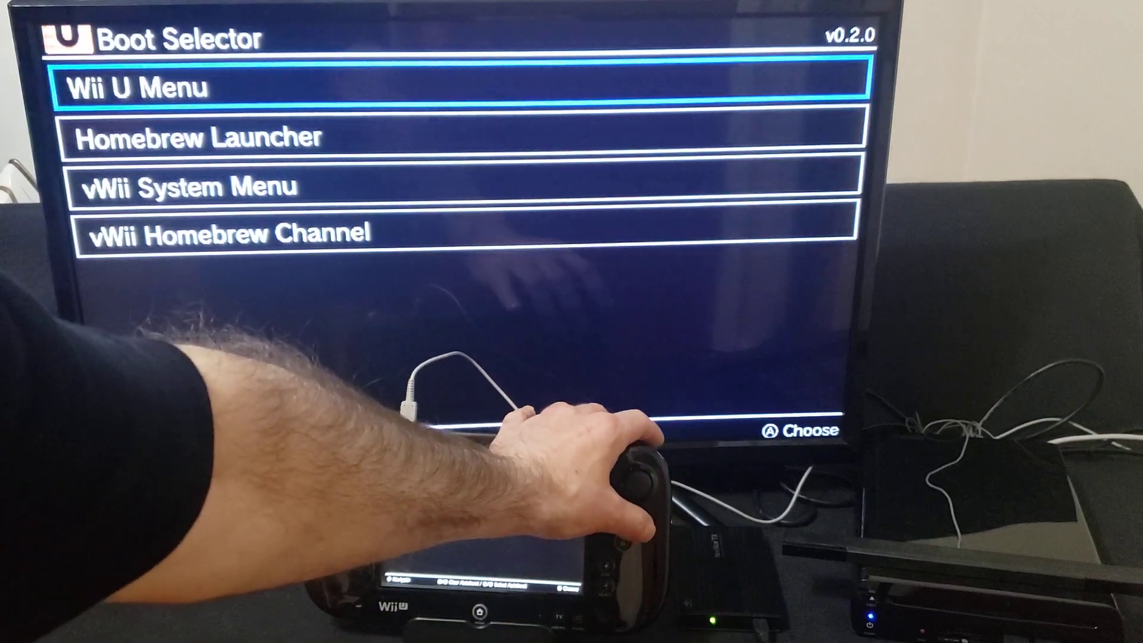
key("Return")
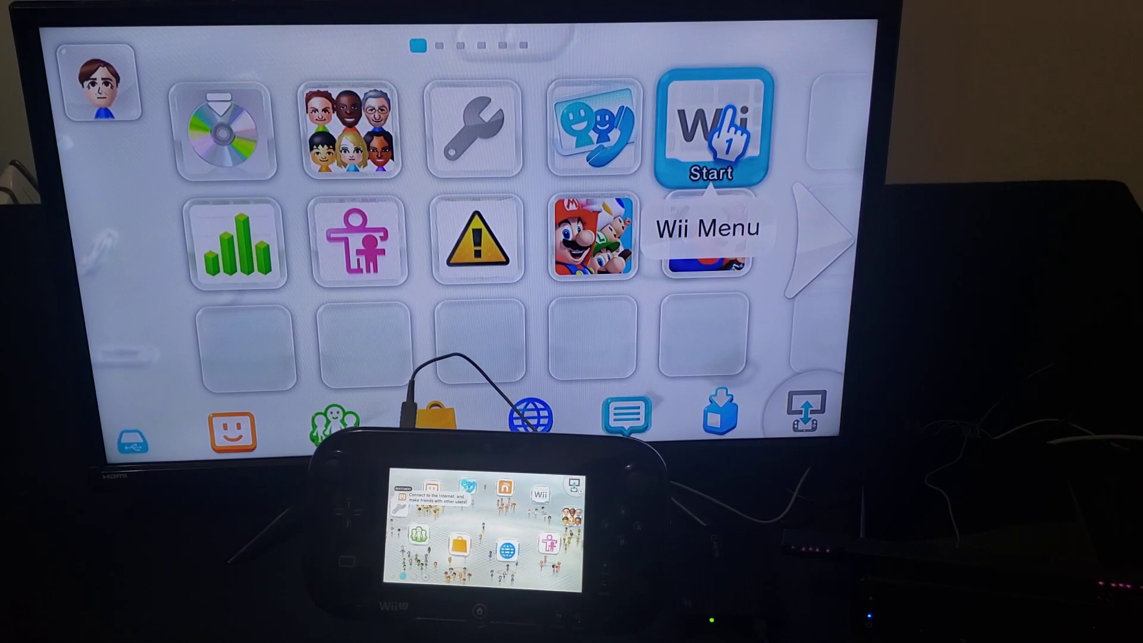
- Start the vWii Wii Menu, displayed on both TV and GamePad
left_click(719, 143)
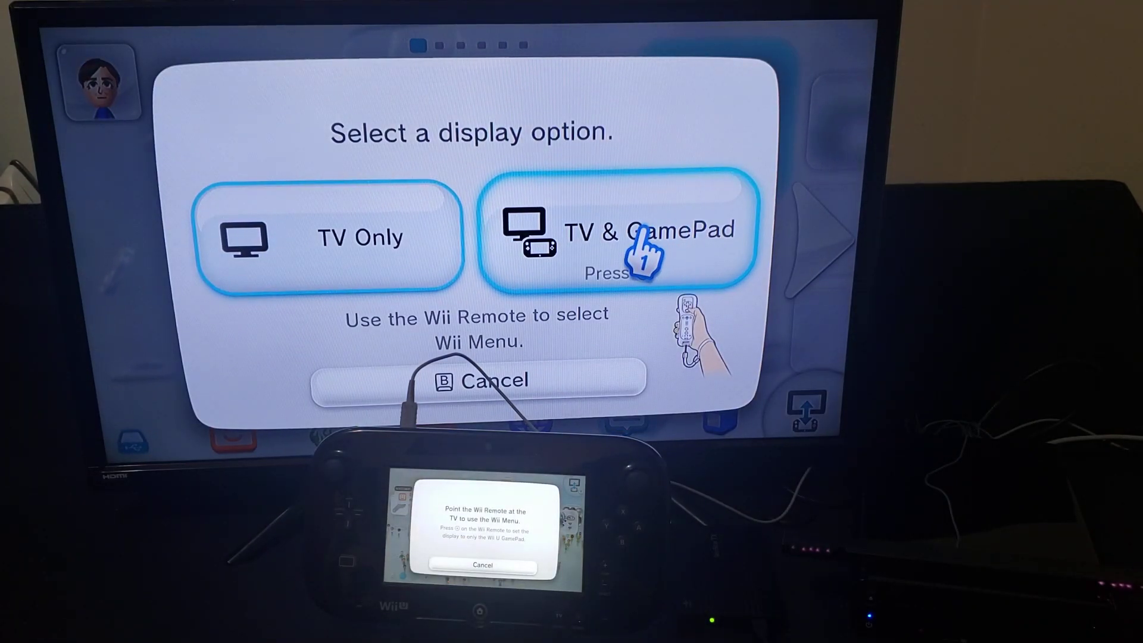
left_click(647, 251)
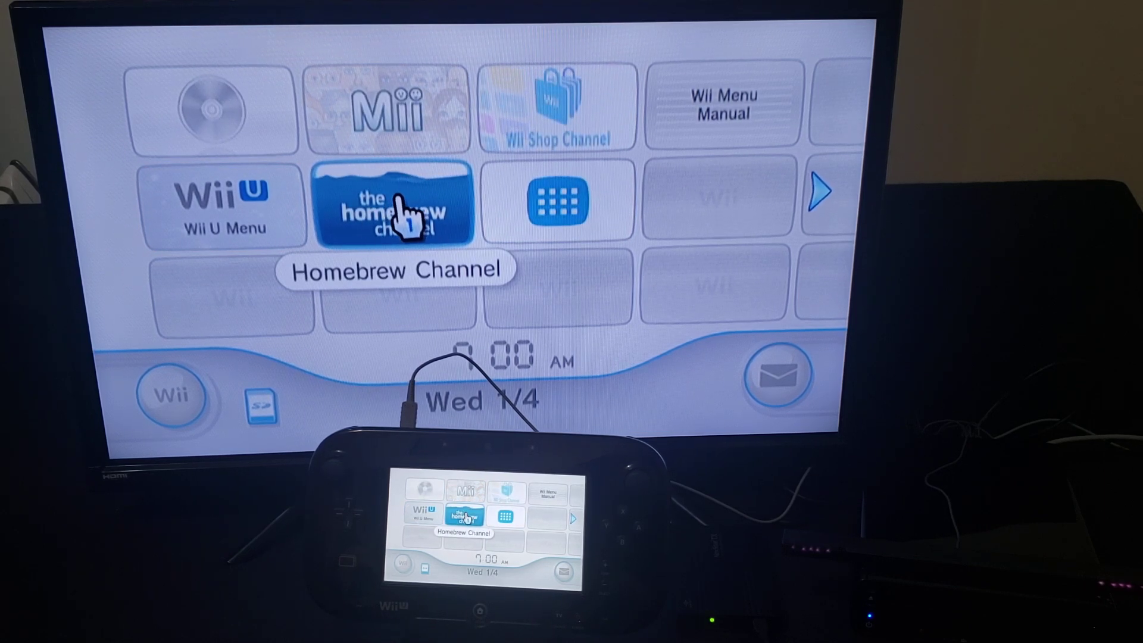
- Open the Homebrew Channel and load the d2x cIOS Installer from its app list
left_click(407, 214)
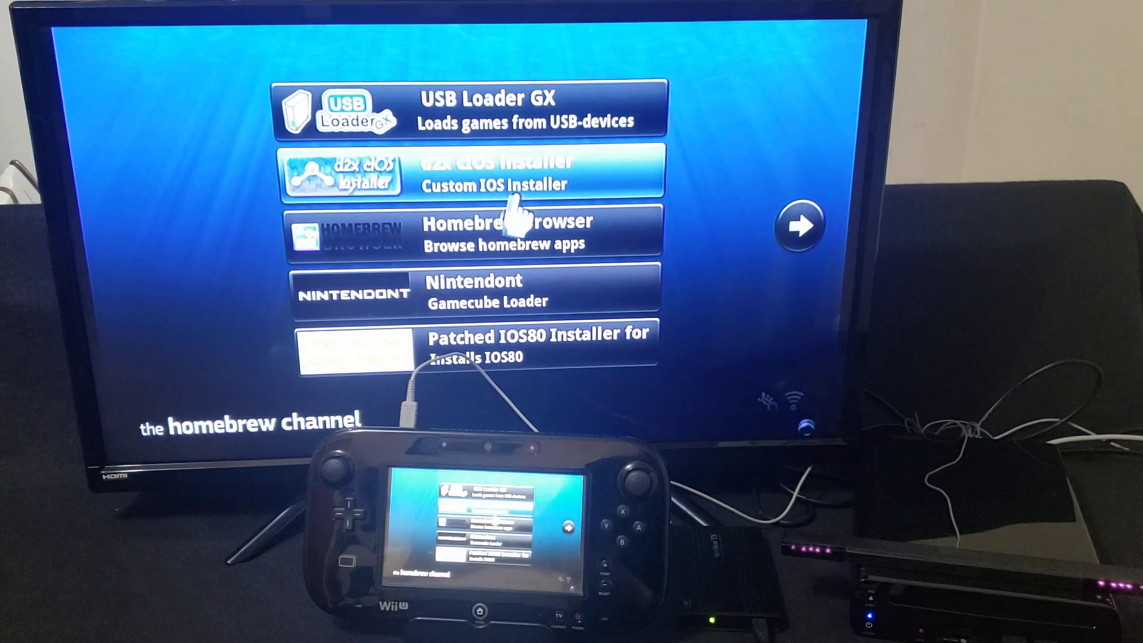
left_click(560, 181)
left_click(505, 362)
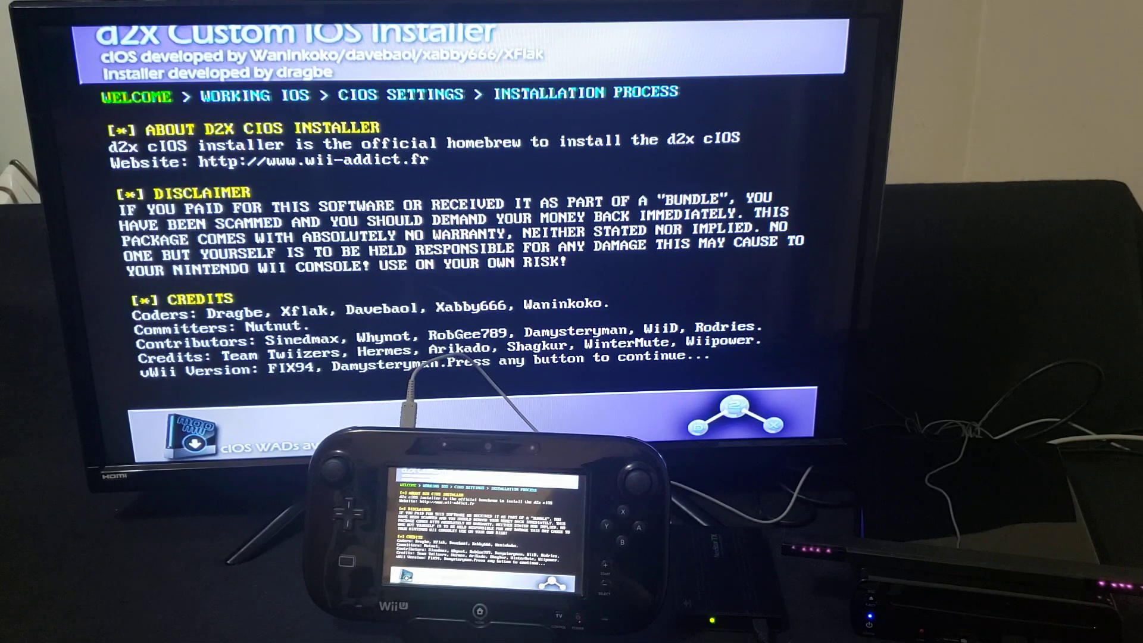
- Pass the welcome screen and select cIOS version d2x-v11-beta1-vWii
key("Return")
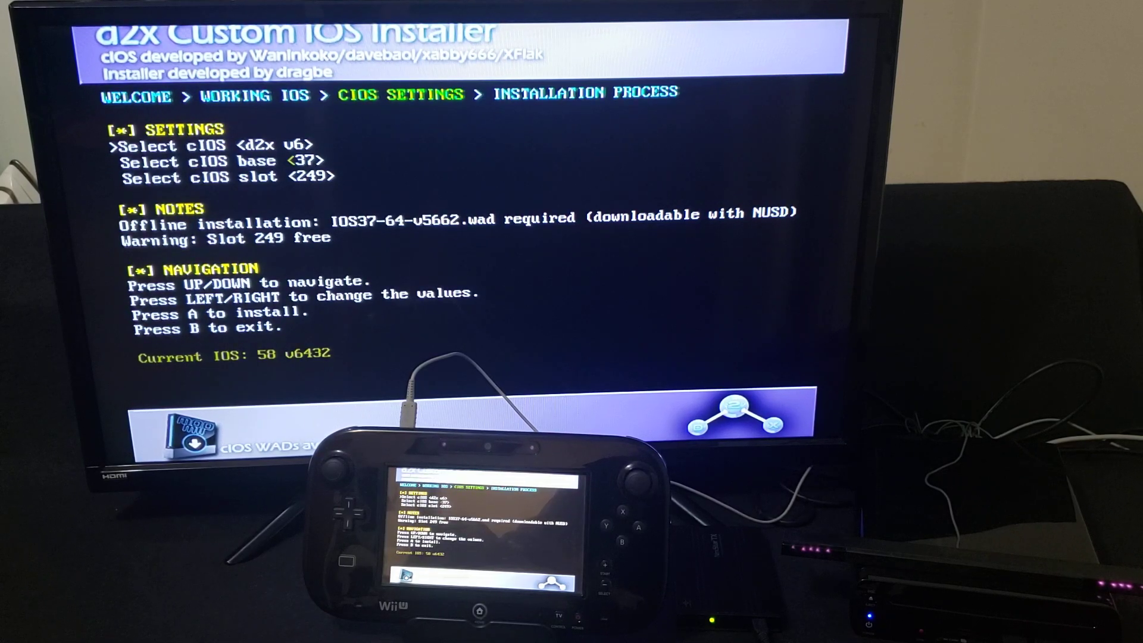
key("Down")
key("Up")
key("Left")
key("Right")
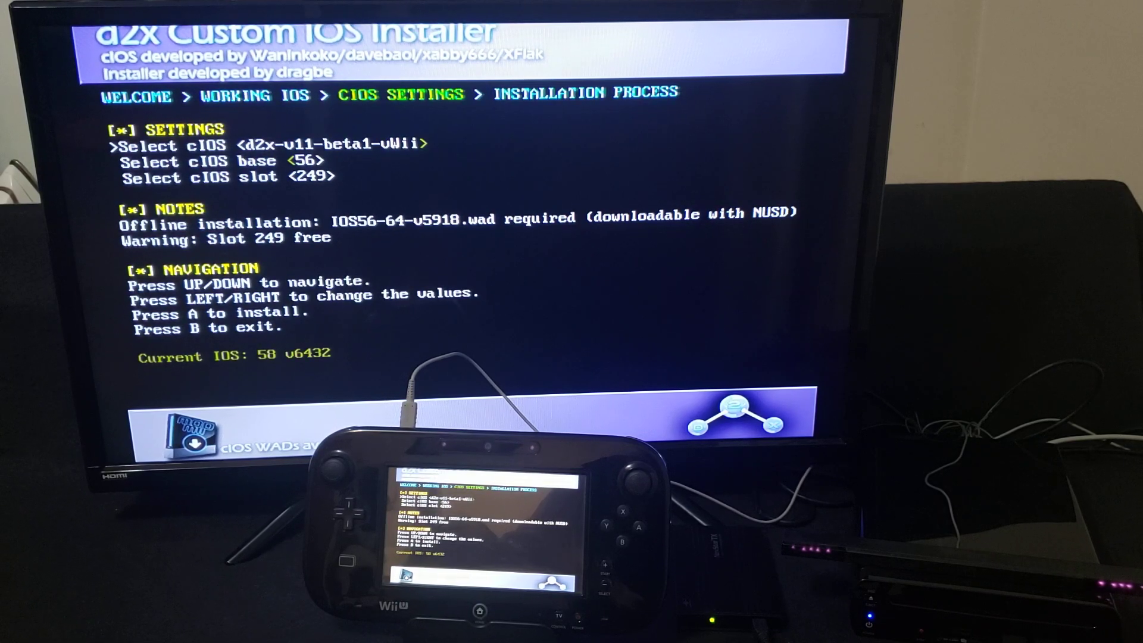
- With base 56 and slot 249, install the cIOS and confirm the success message
key("Down")
key("Down")
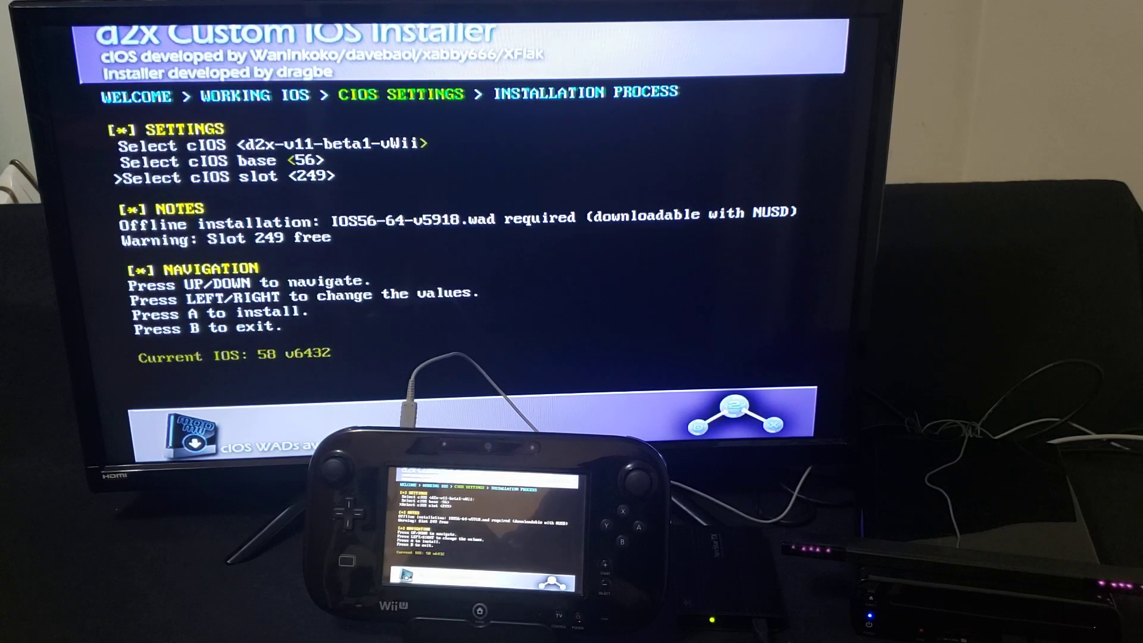
key("a")
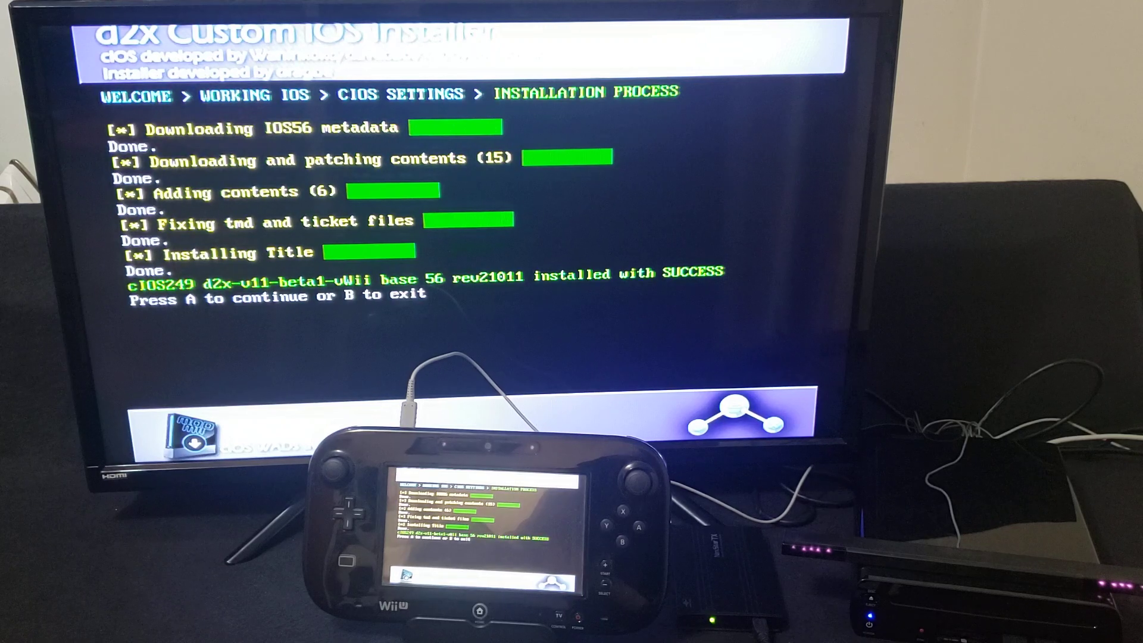
key("a")
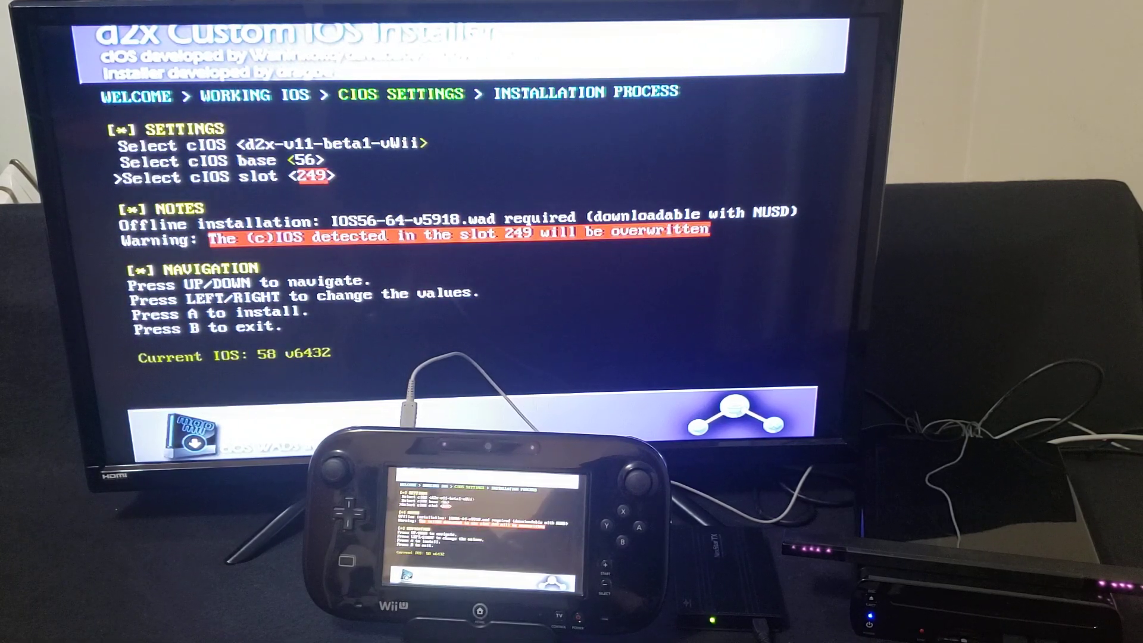
- Set slot 250 with base 57, install, and confirm the success message
key("Right")
key("Up")
key("Up")
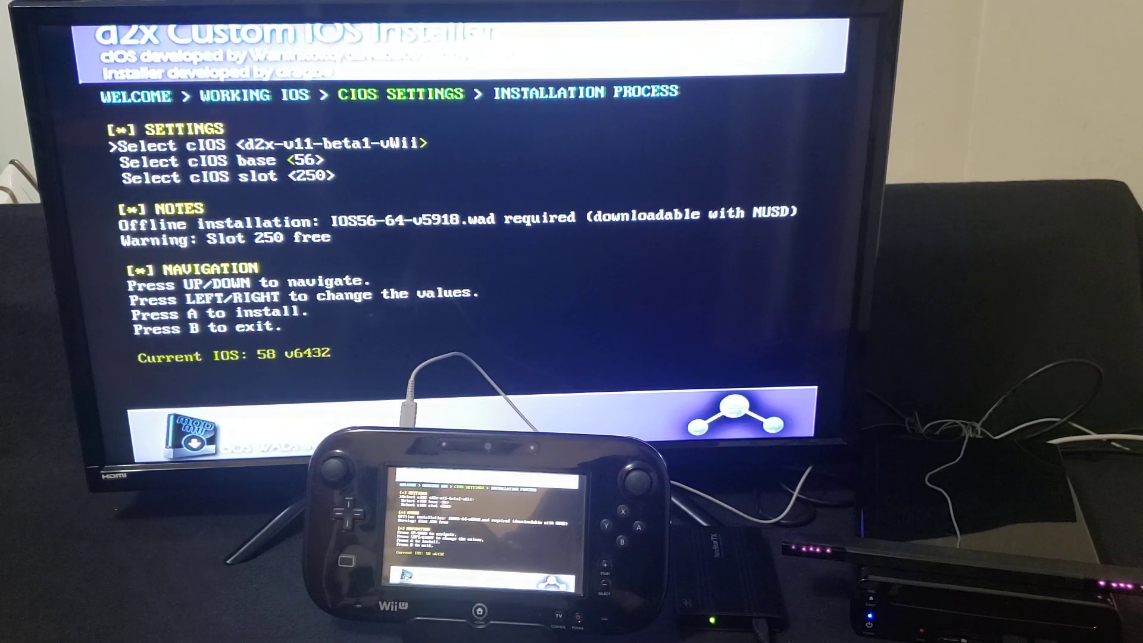
key("Down")
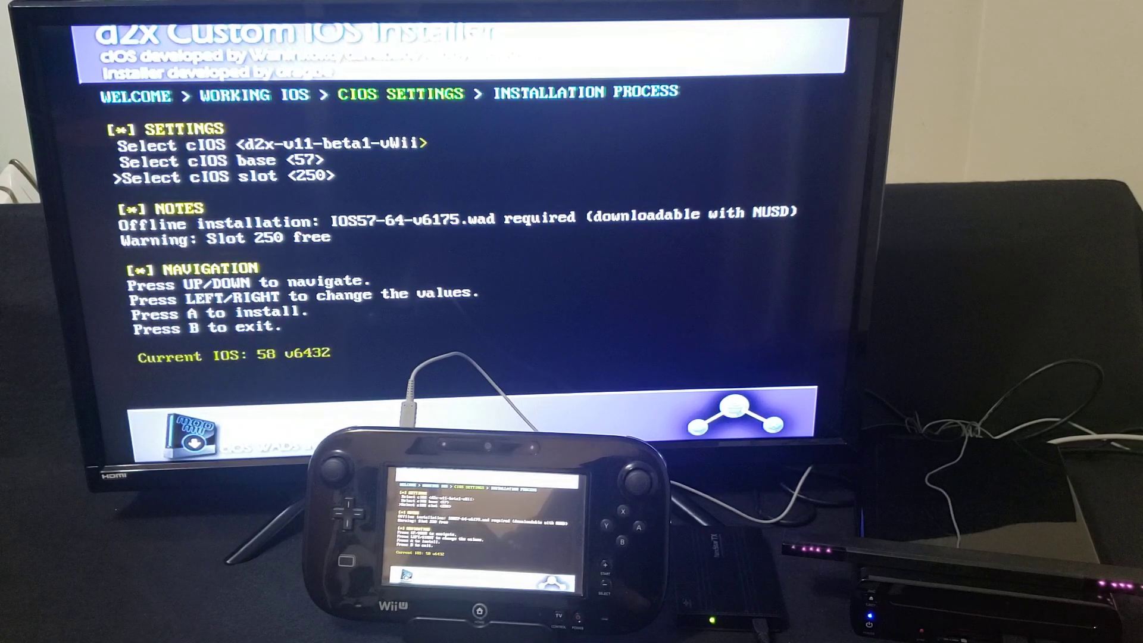
key("a")
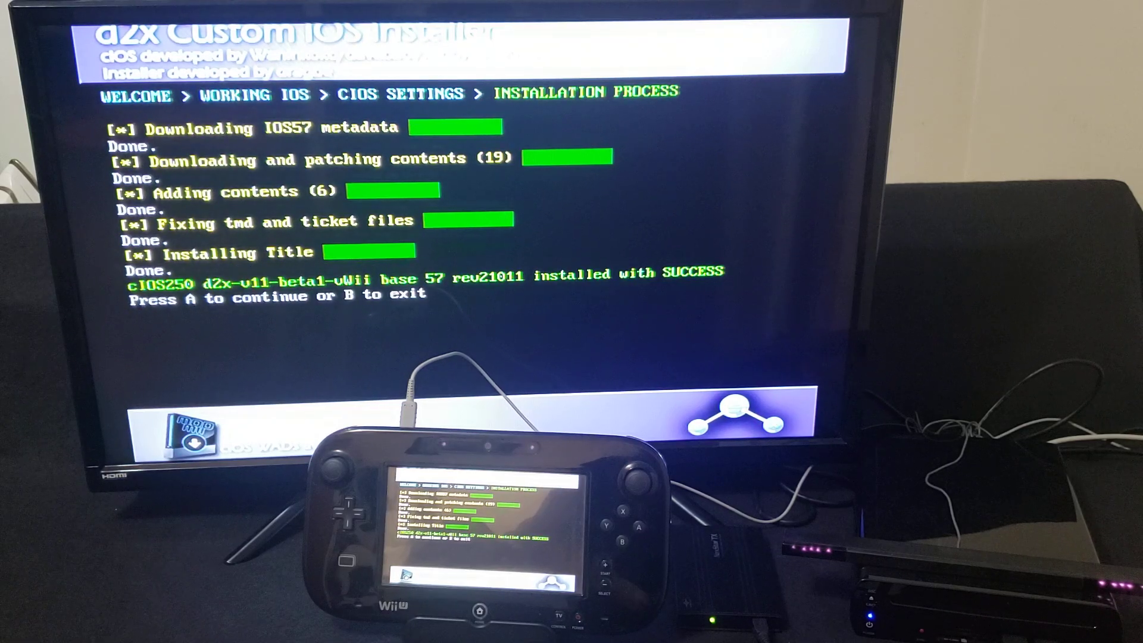
key("a")
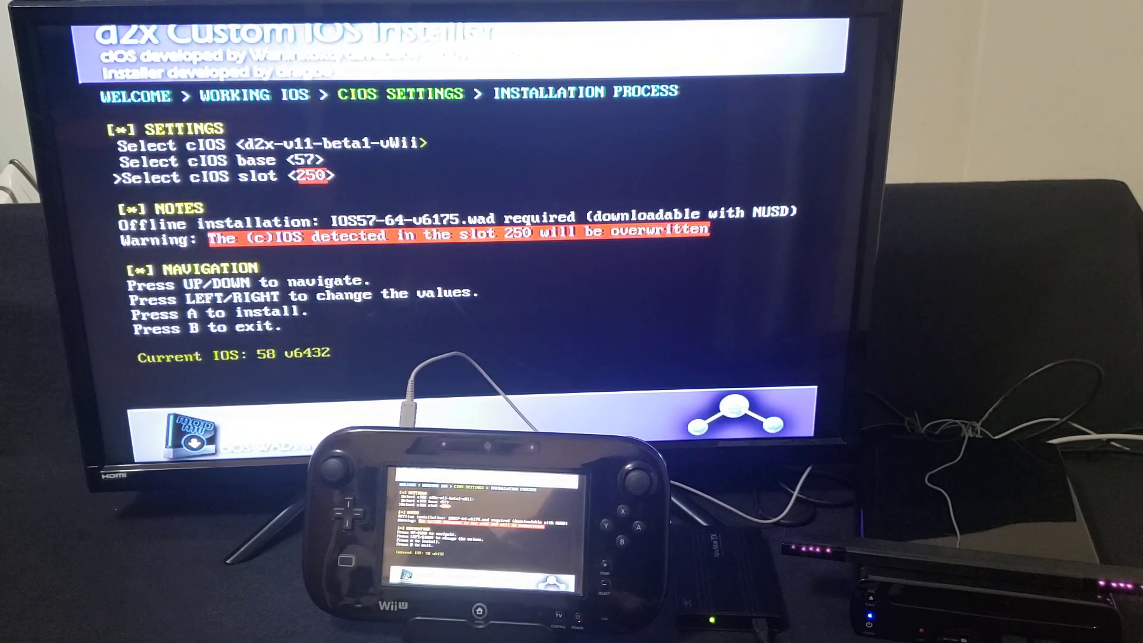
- Install cIOS 251 on base 58, then exit to the Homebrew Channel
key("Right")
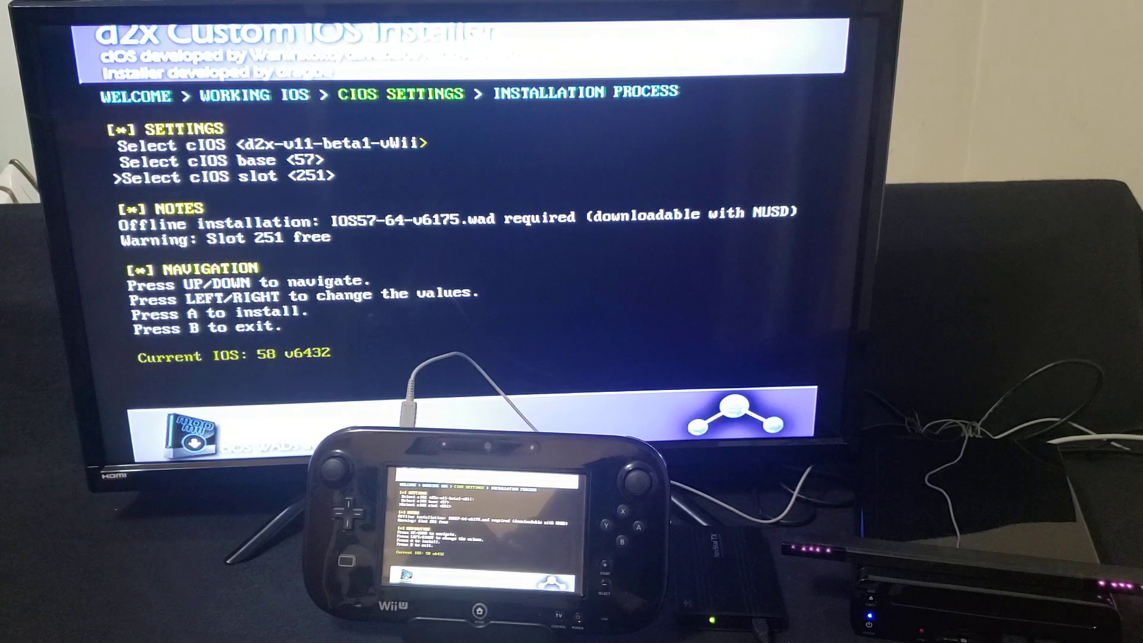
key("Up")
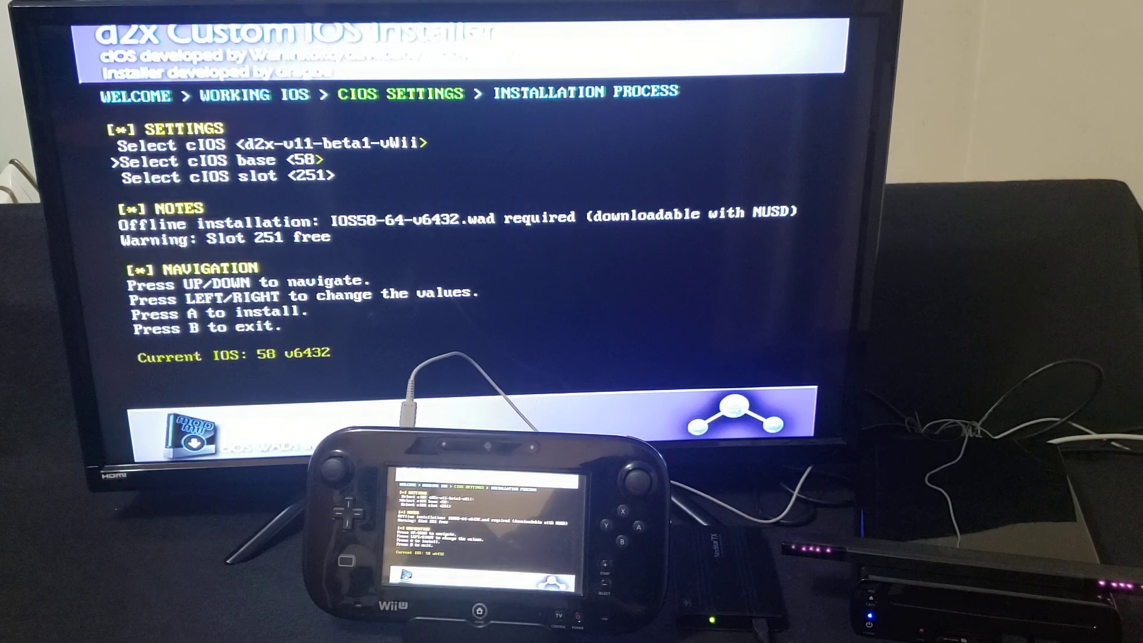
key("Down")
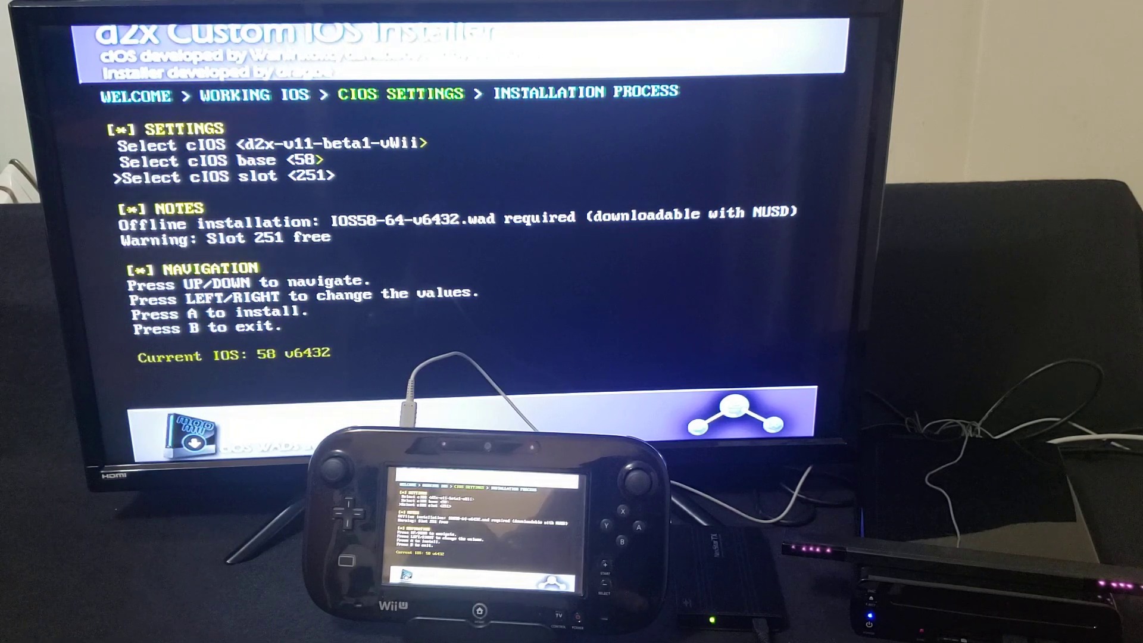
key("a")
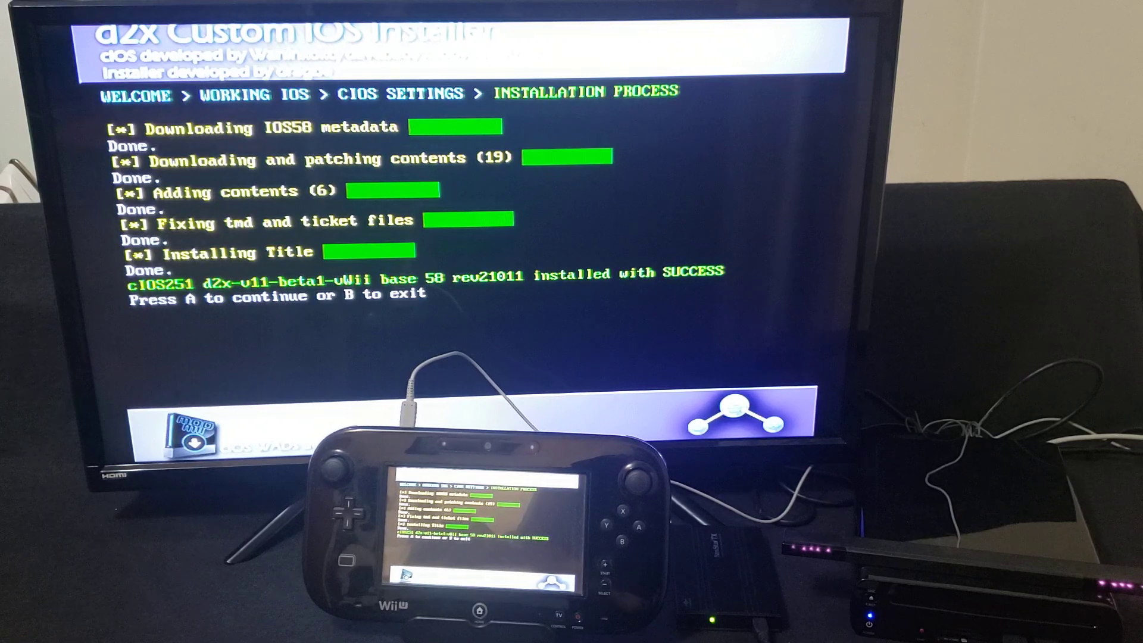
key("b")
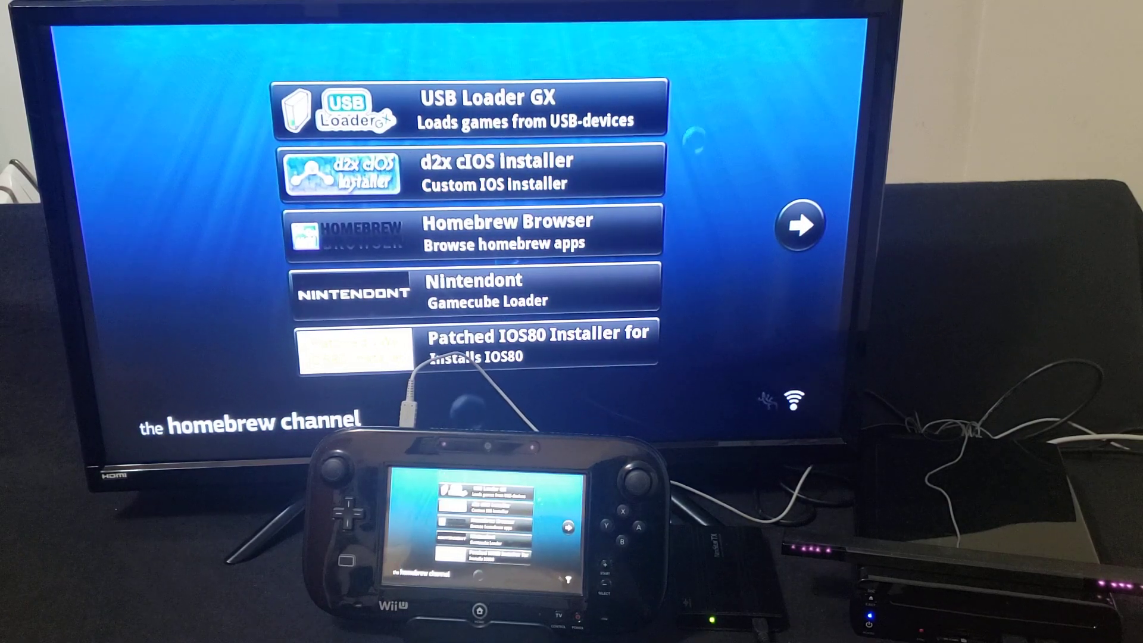
- Load the Patched IOS80 Installer for vWii from the app list
left_click(562, 344)
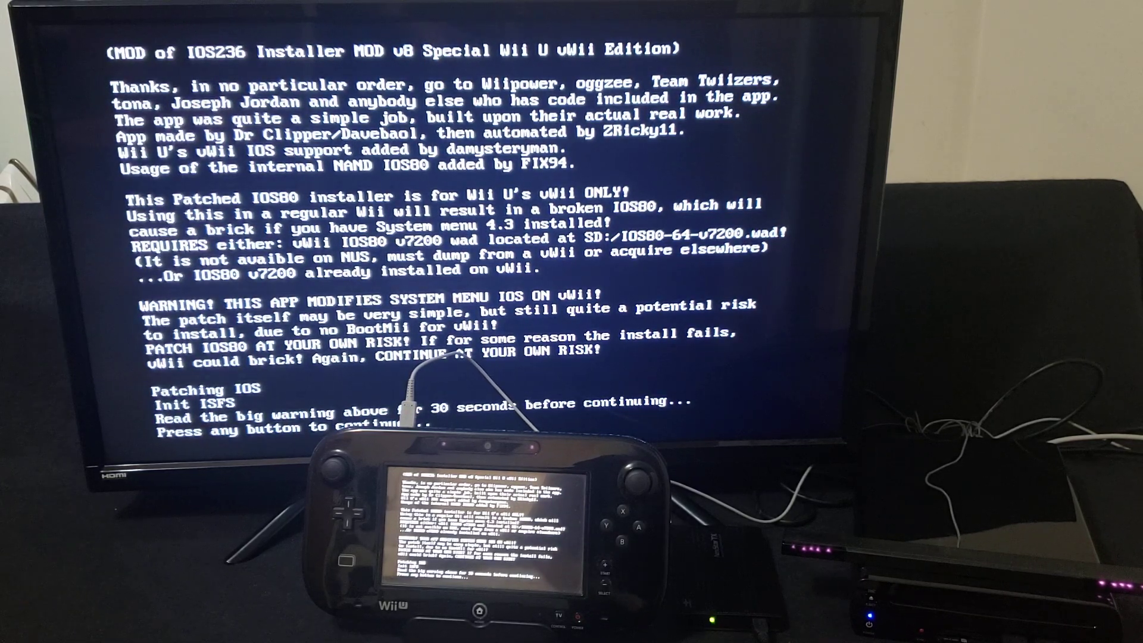
- Continue past the warning to install IOS80, then exit once it completes
key("Return")
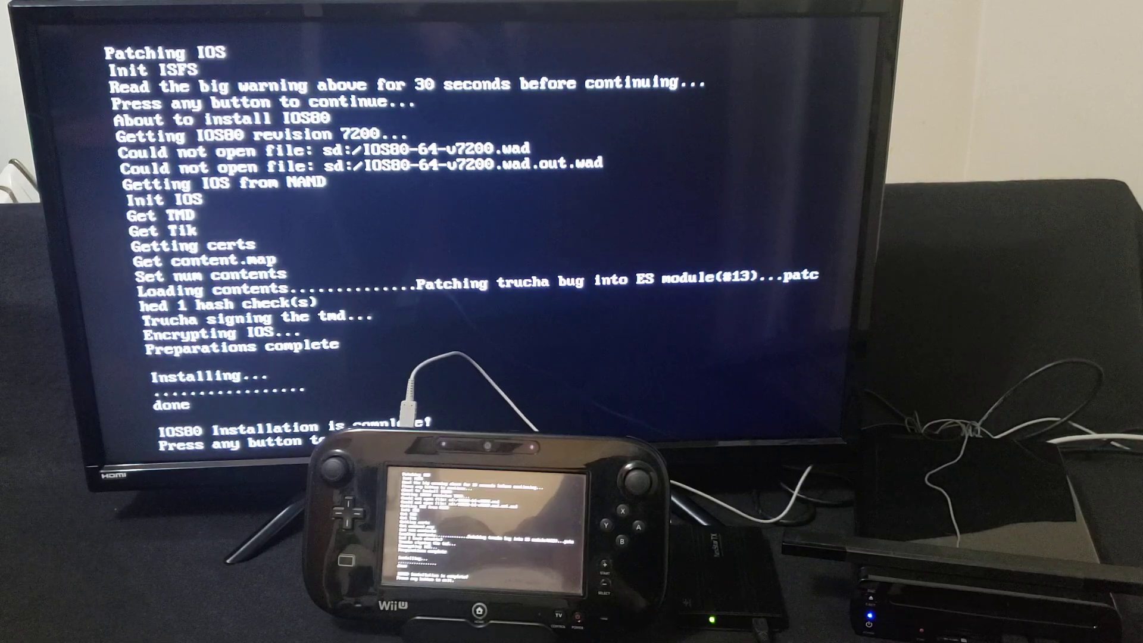
key("Return")
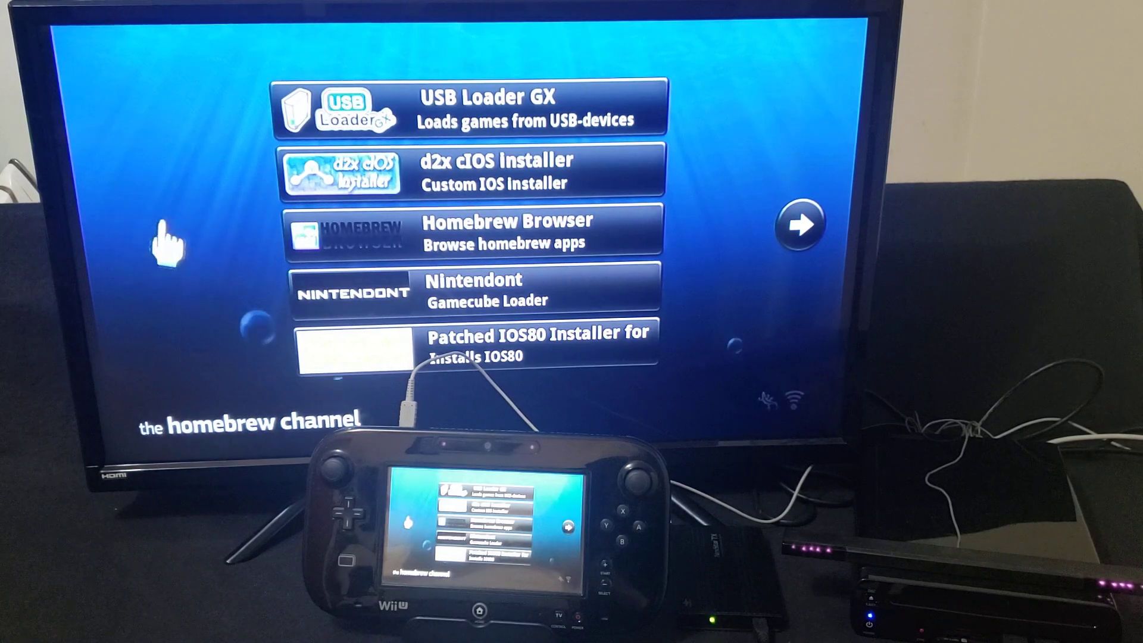
- Bring up the Homebrew Channel home menu with the Home button
key("Home")
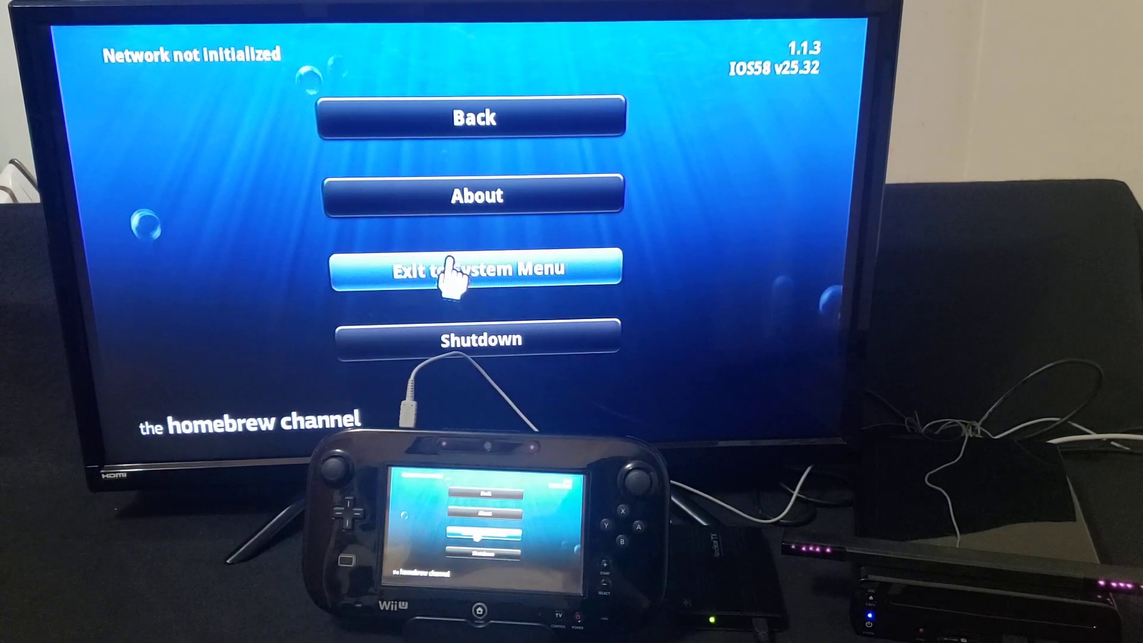